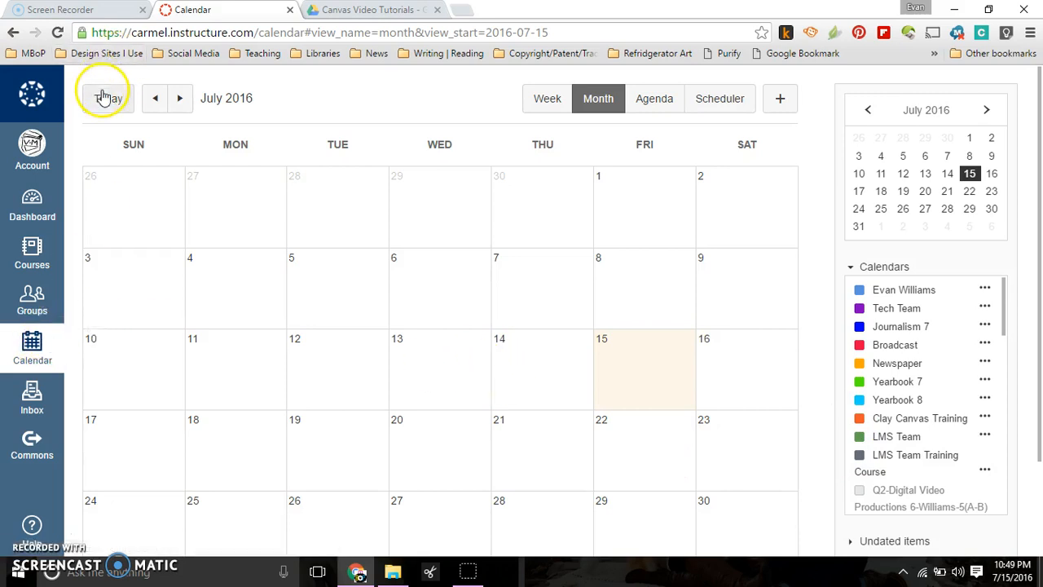
Look through the calendar's Week and Agenda views and return to the Month view for July 2016
left_click(545, 104)
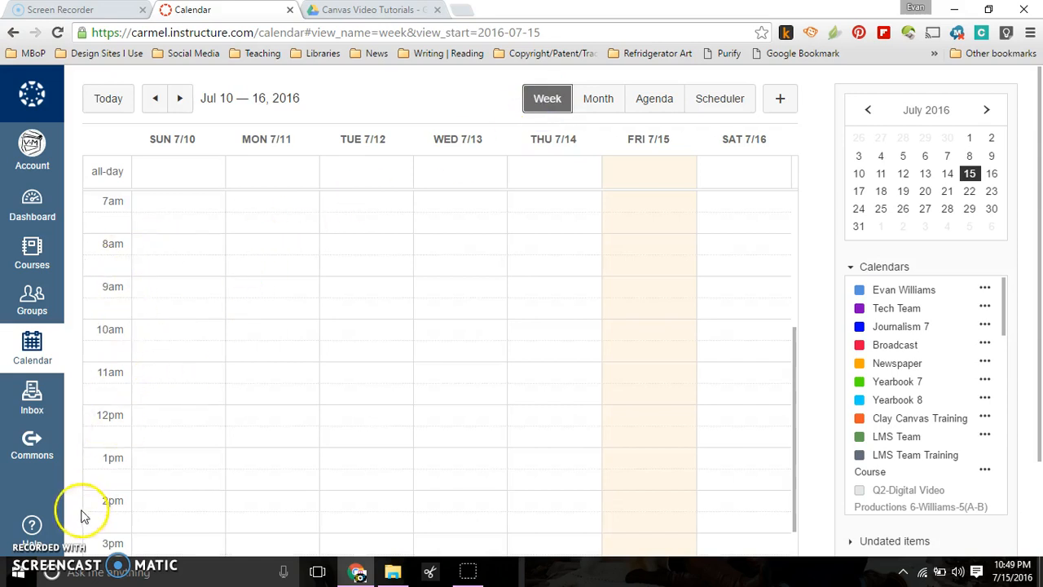
left_click(597, 104)
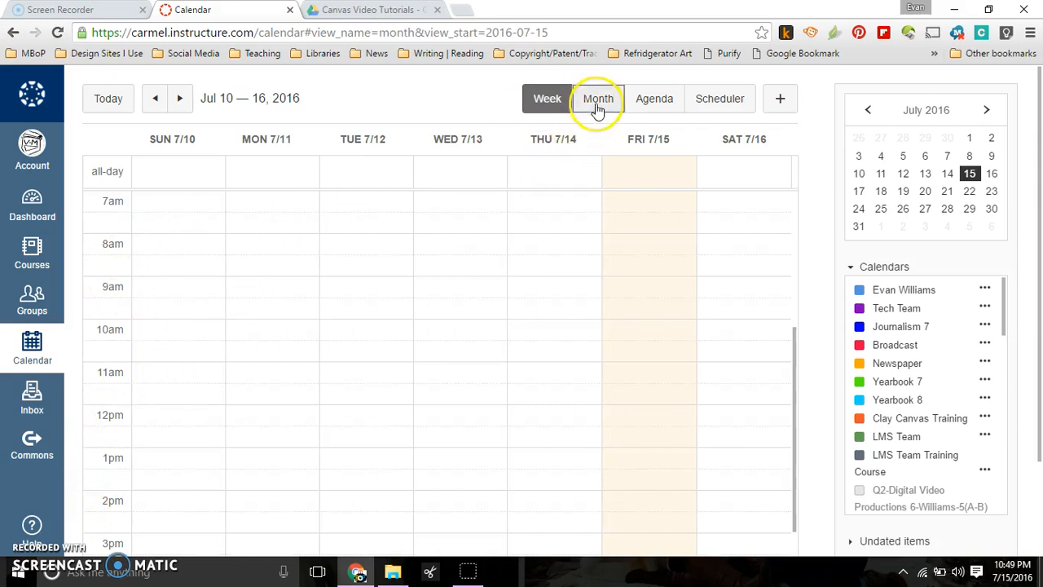
left_click(656, 104)
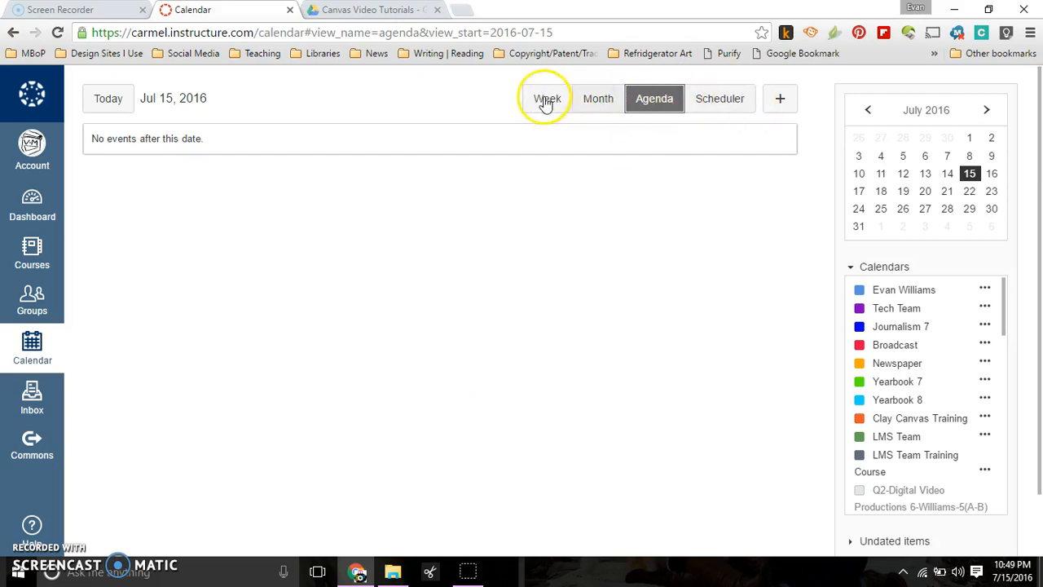
left_click(598, 99)
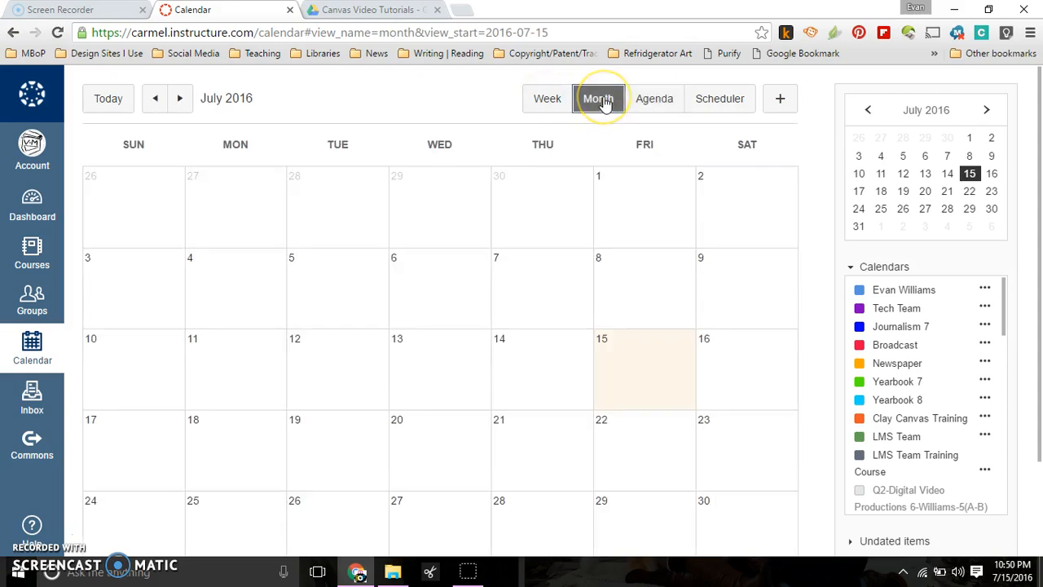
scroll(463, 313, "down", 1)
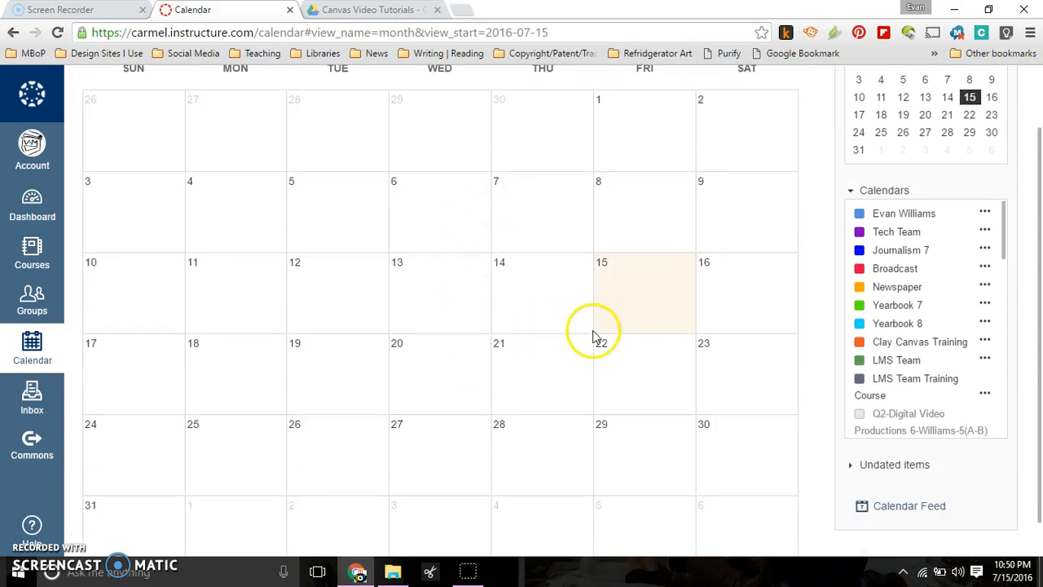
scroll(593, 330, "up", 1)
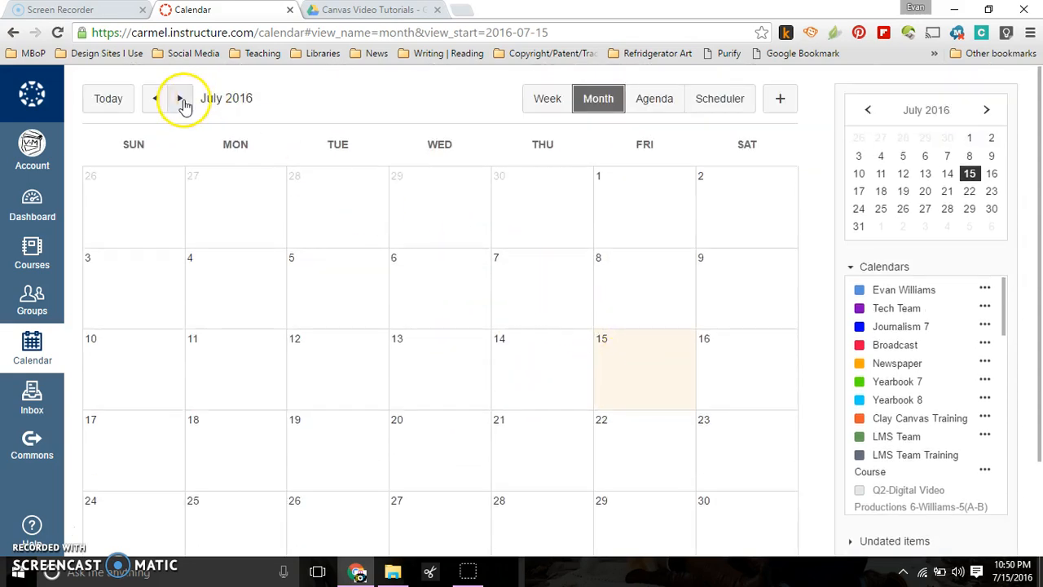
Start an event on August 2, 2016 titled "Yearbook Editors Sell Yearbooks", from 8 to 4, with Cafeteria as the location
left_click(180, 99)
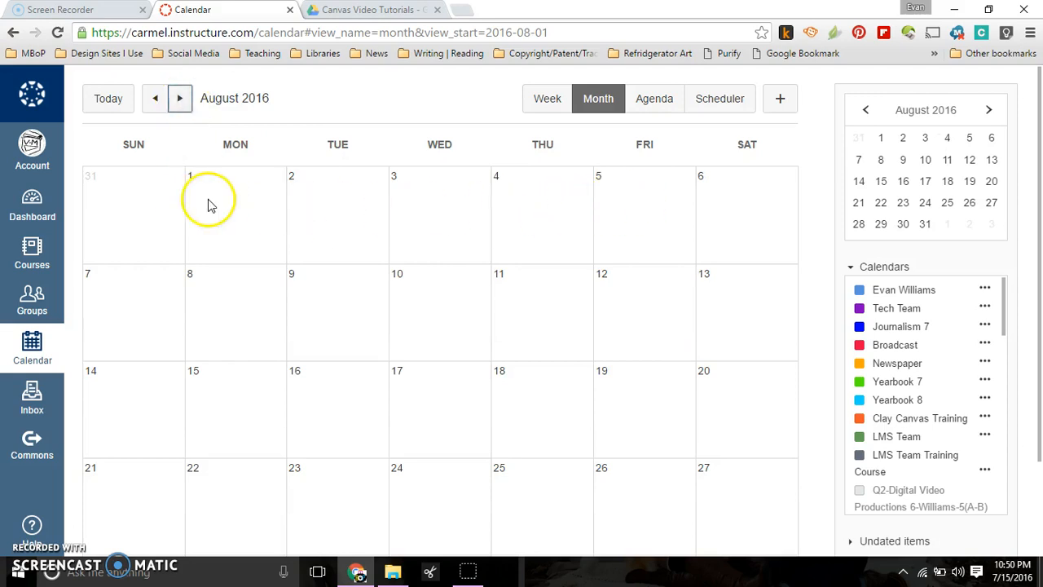
left_click(329, 201)
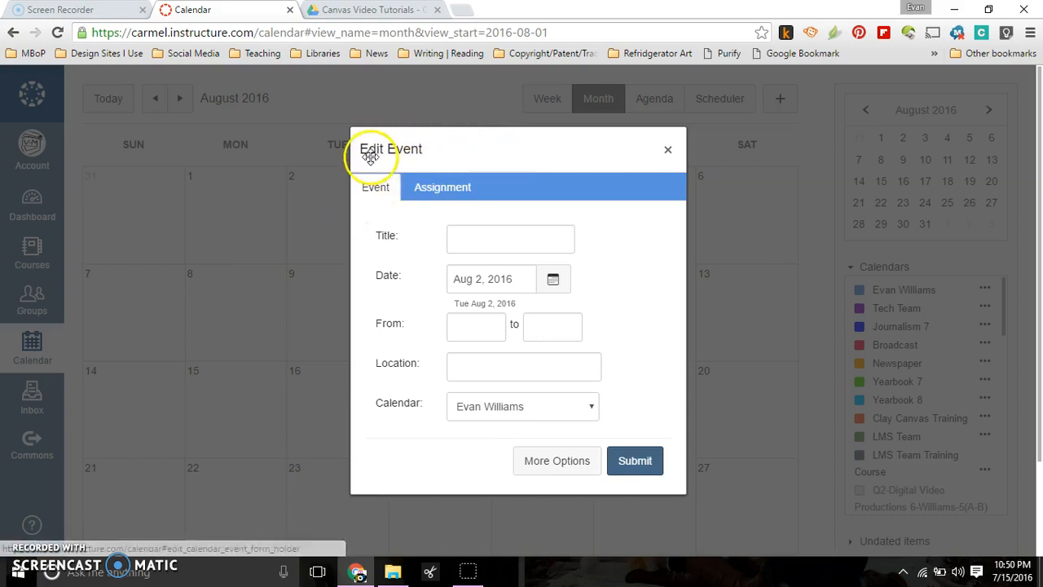
left_click(447, 189)
left_click(380, 192)
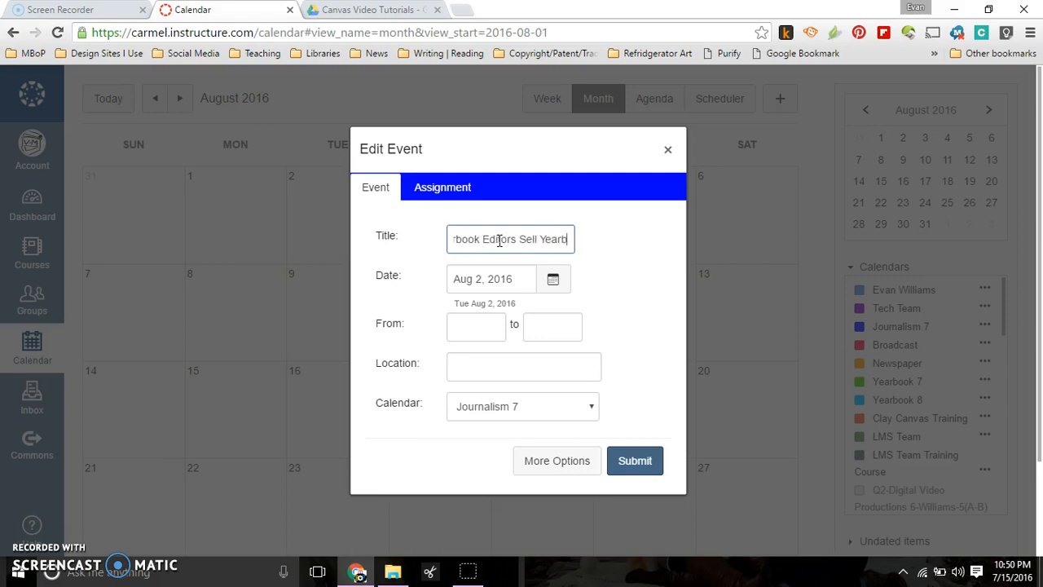
left_click(491, 324)
type("8")
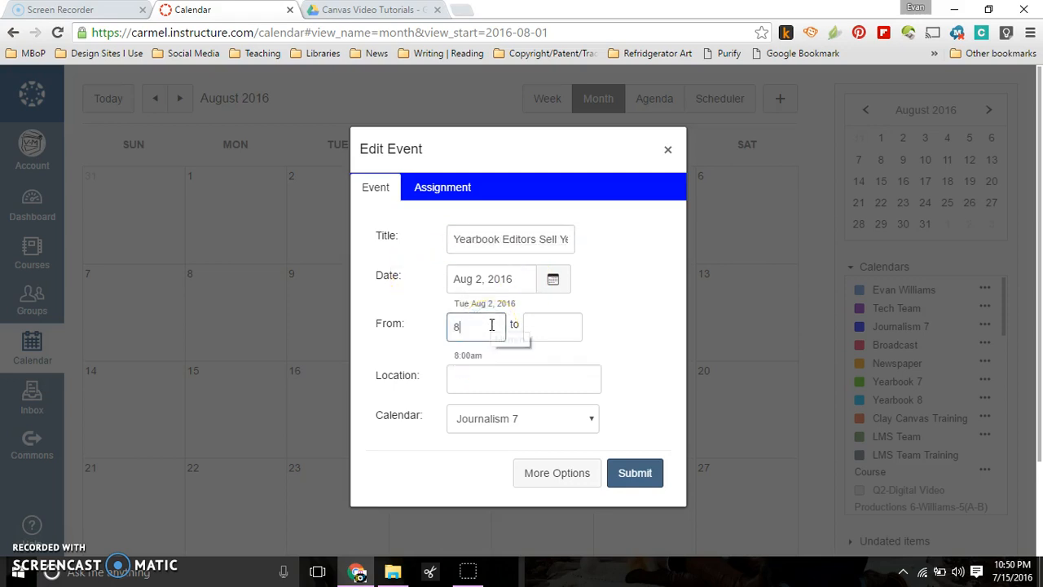
key("Tab")
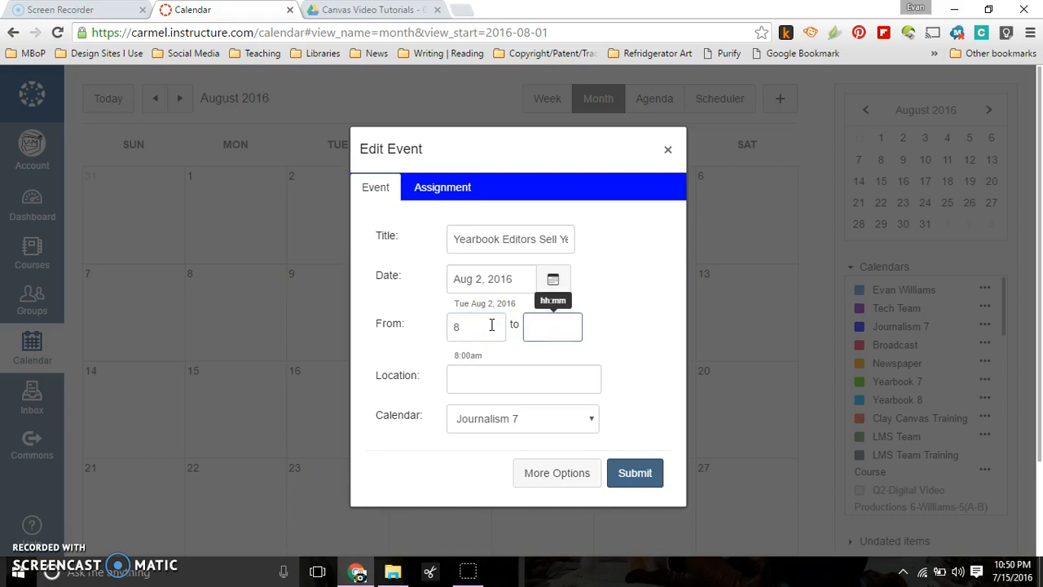
left_click(505, 379)
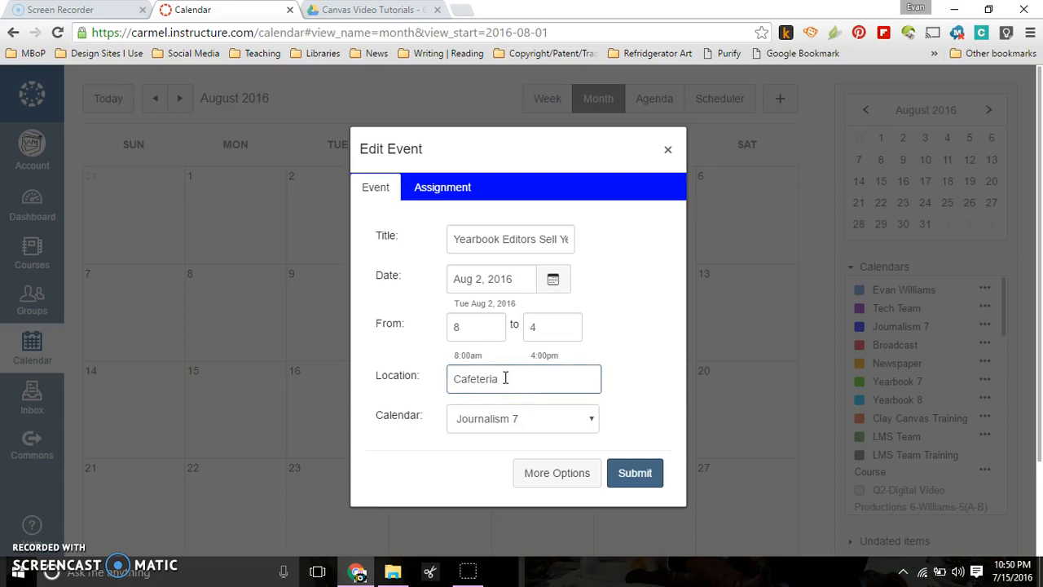
Assign the event to the Yearbook 8 calendar and submit it
left_click(558, 429)
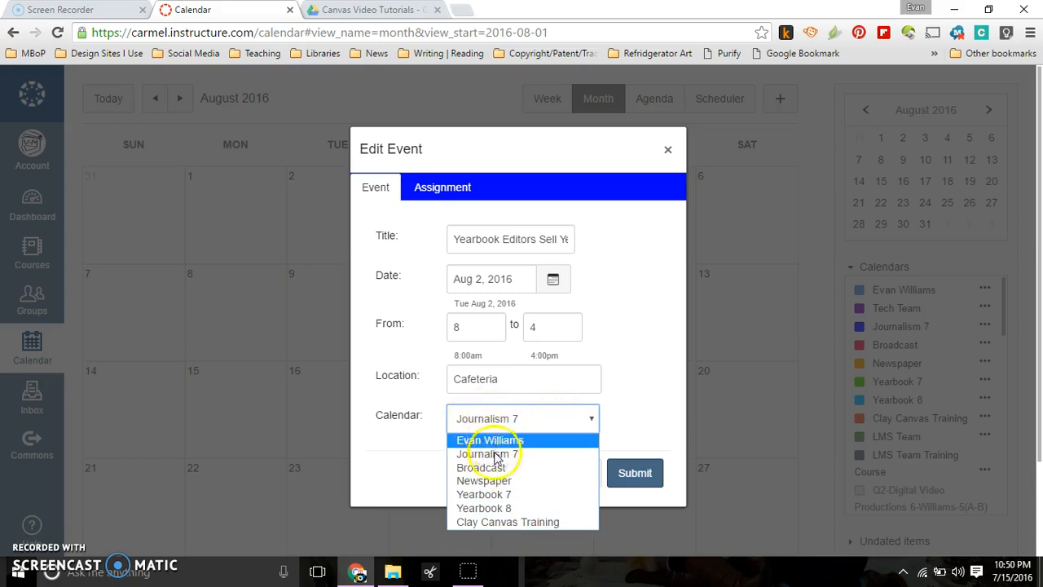
left_click(488, 509)
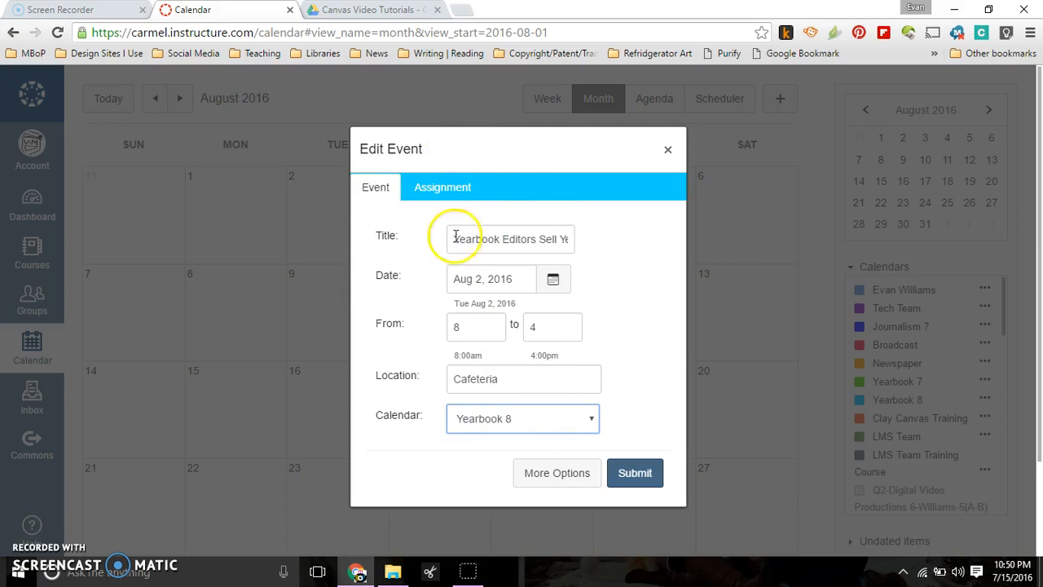
left_click(534, 422)
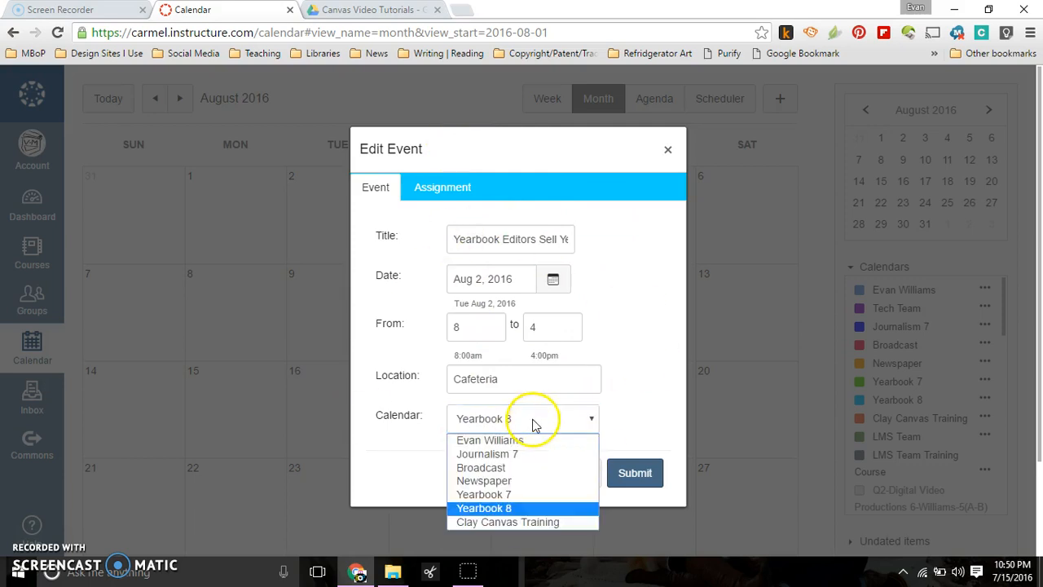
left_click(477, 440)
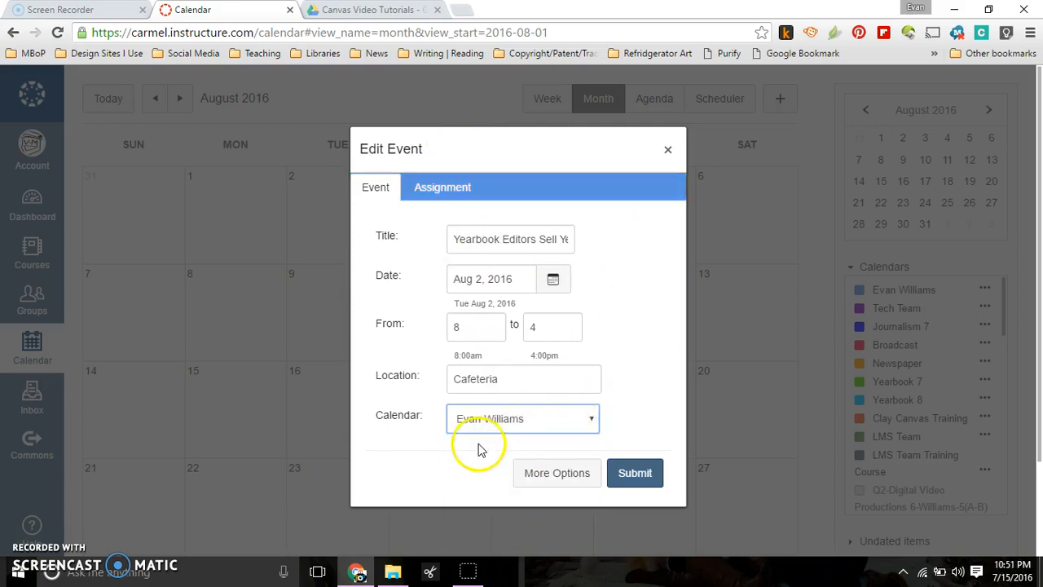
left_click(479, 419)
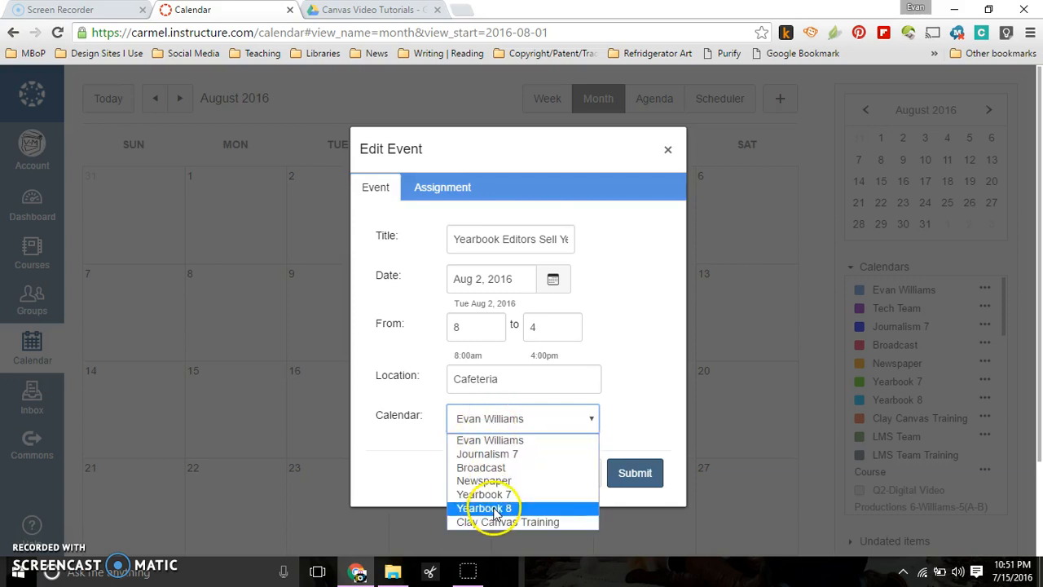
left_click(489, 509)
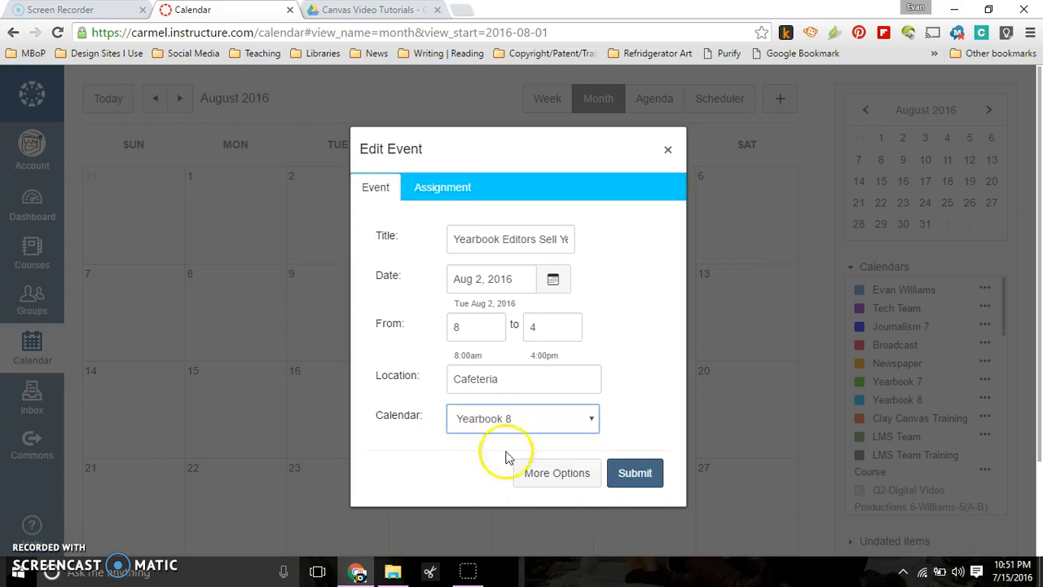
left_click(635, 472)
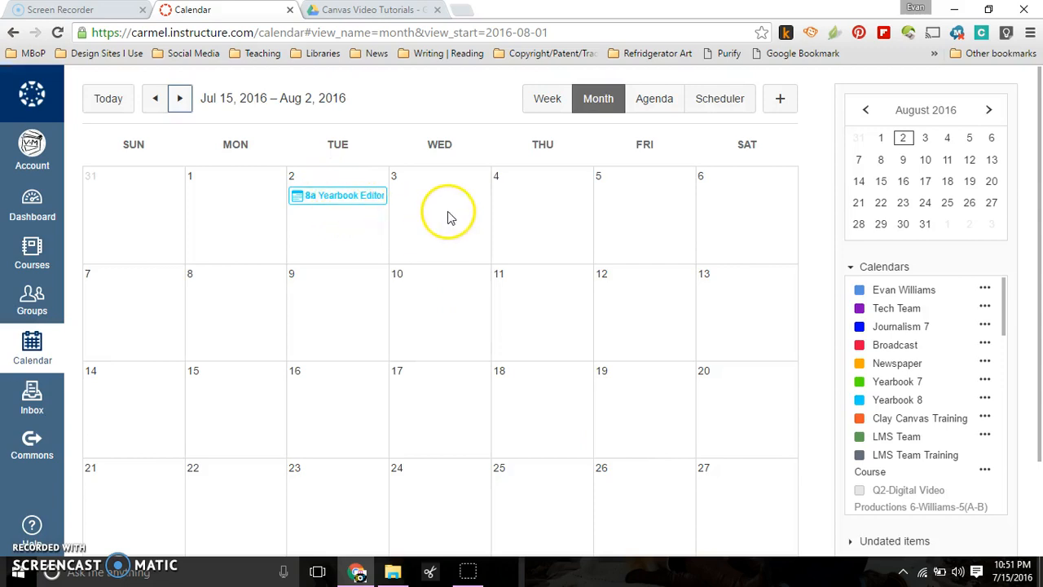
Check the August events in the Agenda view and return to the Month view
left_click(646, 102)
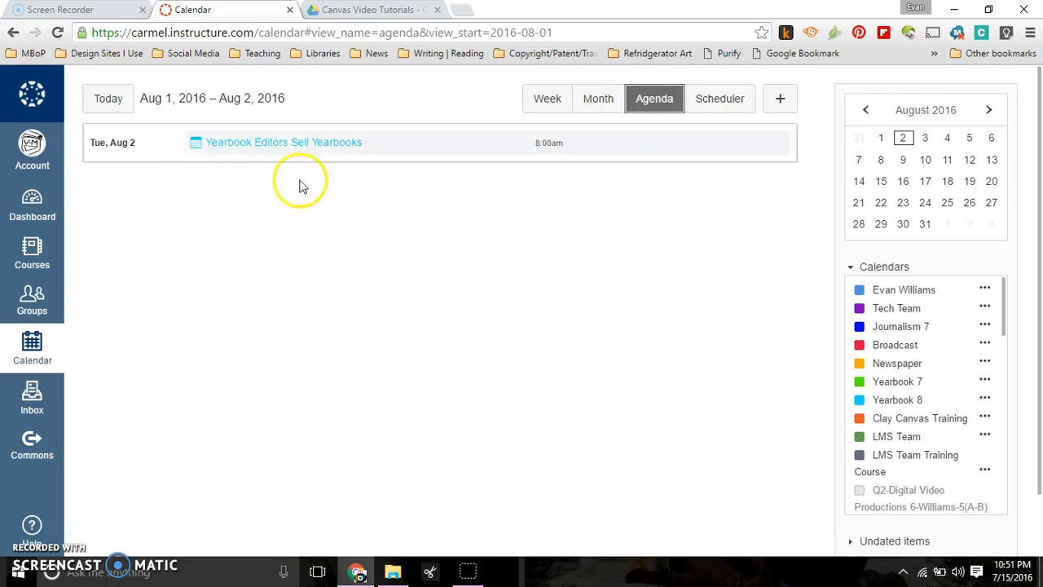
left_click(603, 101)
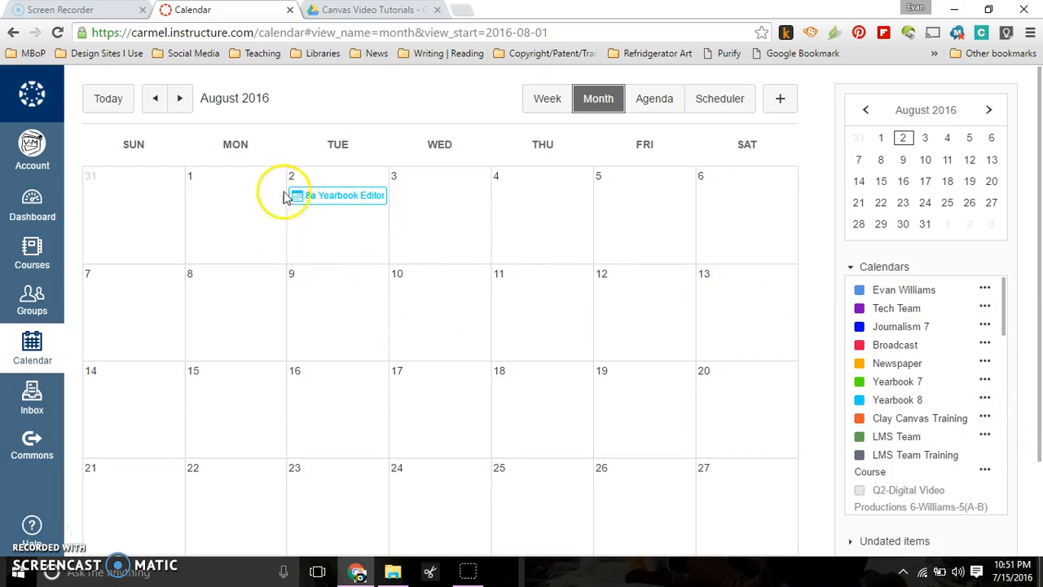
Create an event titled "dafasdfasd" on August 10, 2016 in the Newspaper calendar
left_click(420, 348)
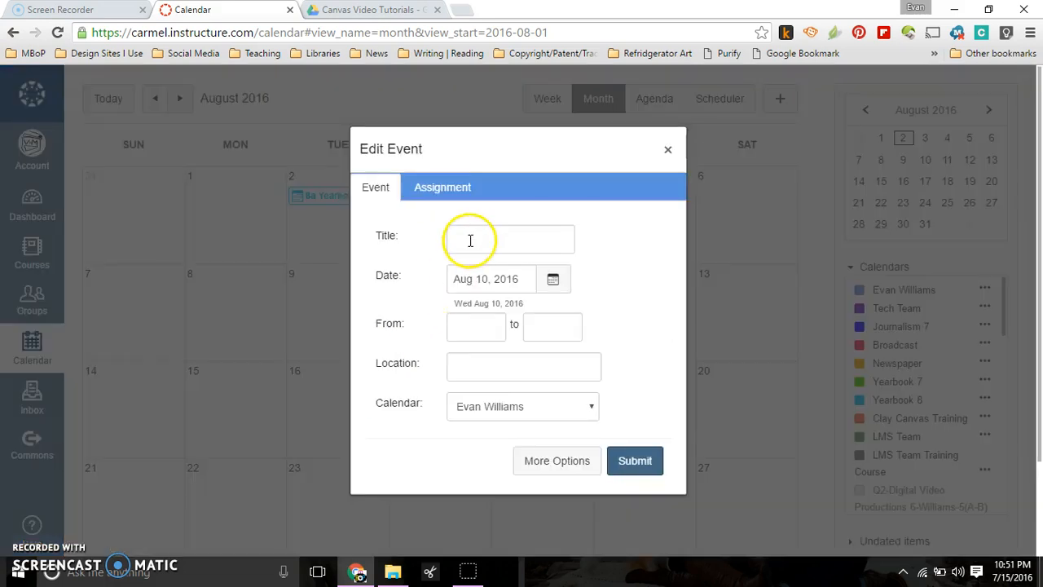
left_click(521, 406)
left_click(489, 468)
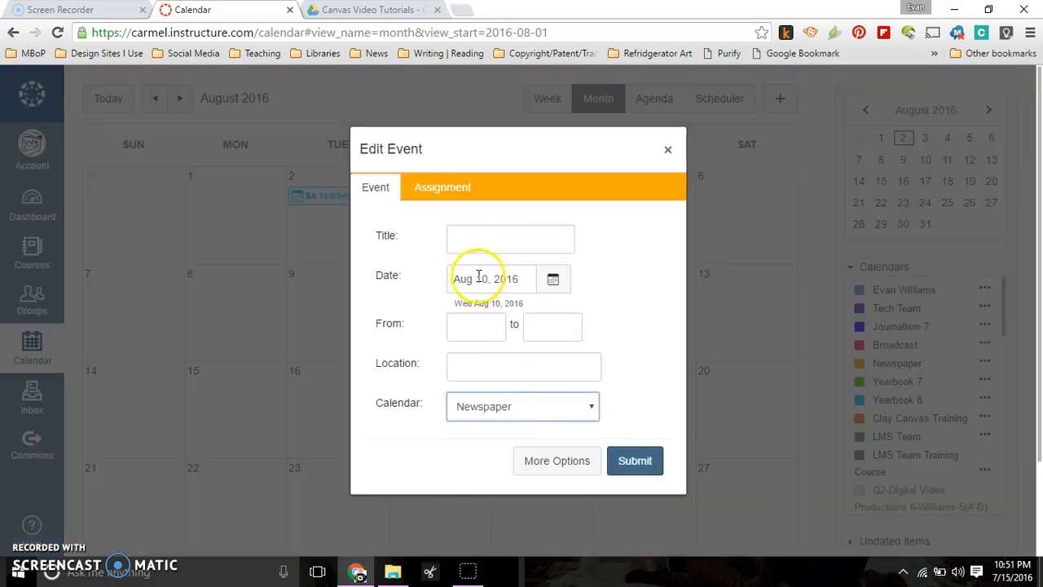
left_click(481, 239)
type("dafasdfasd")
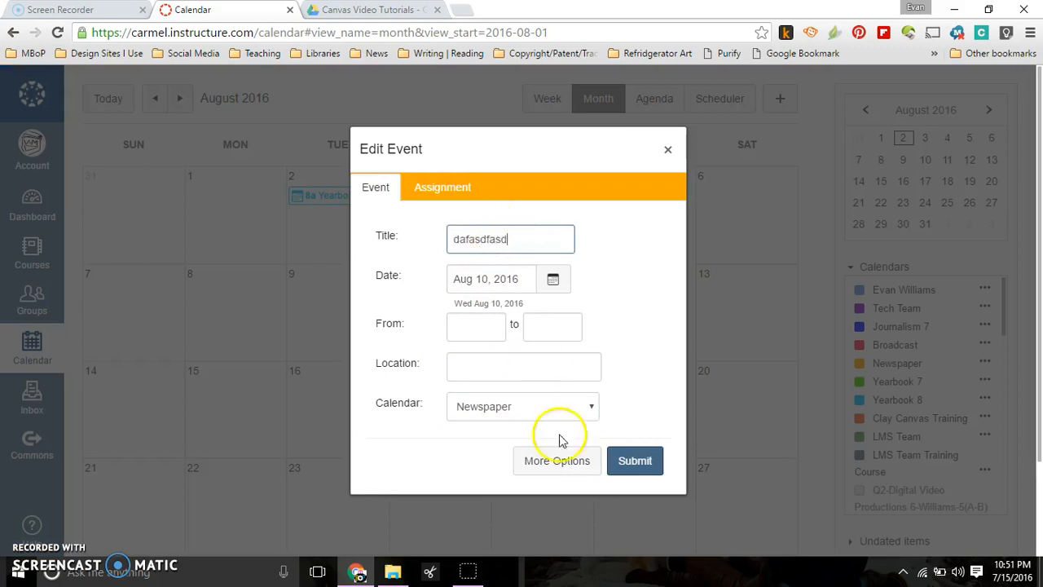
left_click(626, 460)
Create an event titled "sdfsdf" on August 4, 2016 in the Broadcast calendar
left_click(517, 216)
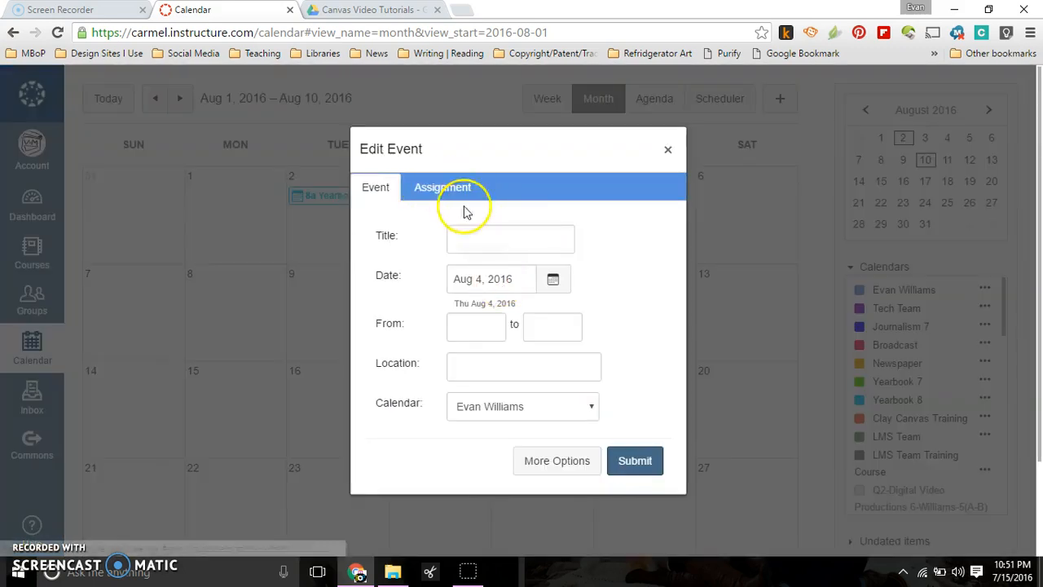
left_click(506, 408)
left_click(493, 456)
left_click(534, 247)
type("sdfsdf")
left_click(616, 460)
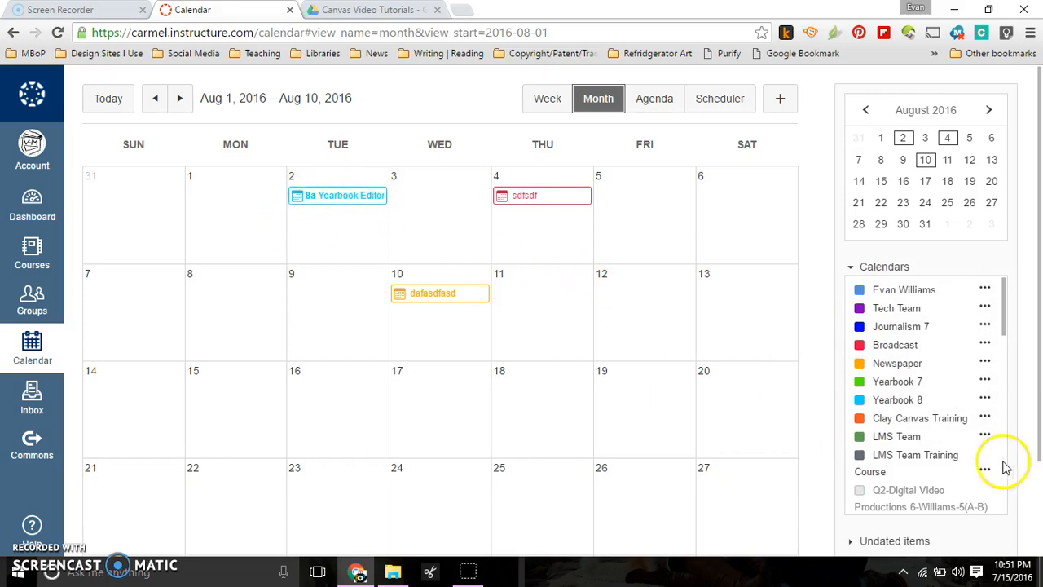
Hide the Yearbook 8, Broadcast and Newspaper calendars, and collapse and re-expand the list of calendars
left_click(860, 400)
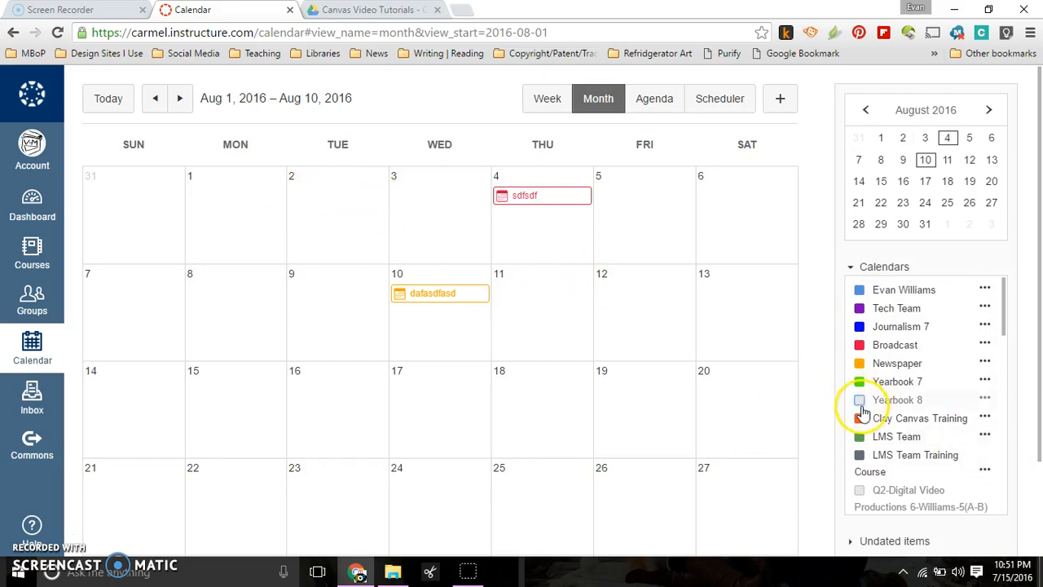
left_click(860, 345)
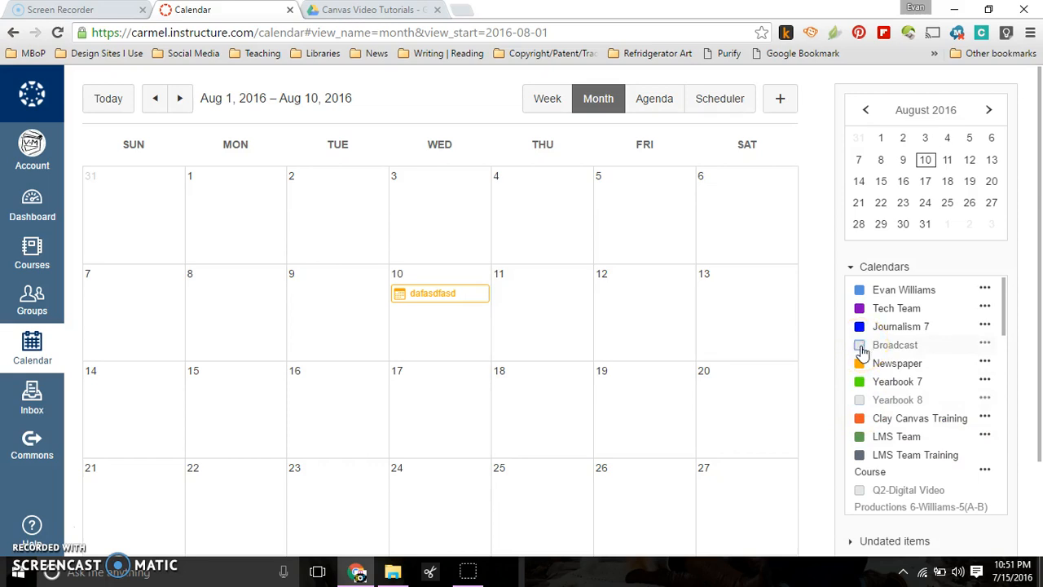
left_click(859, 364)
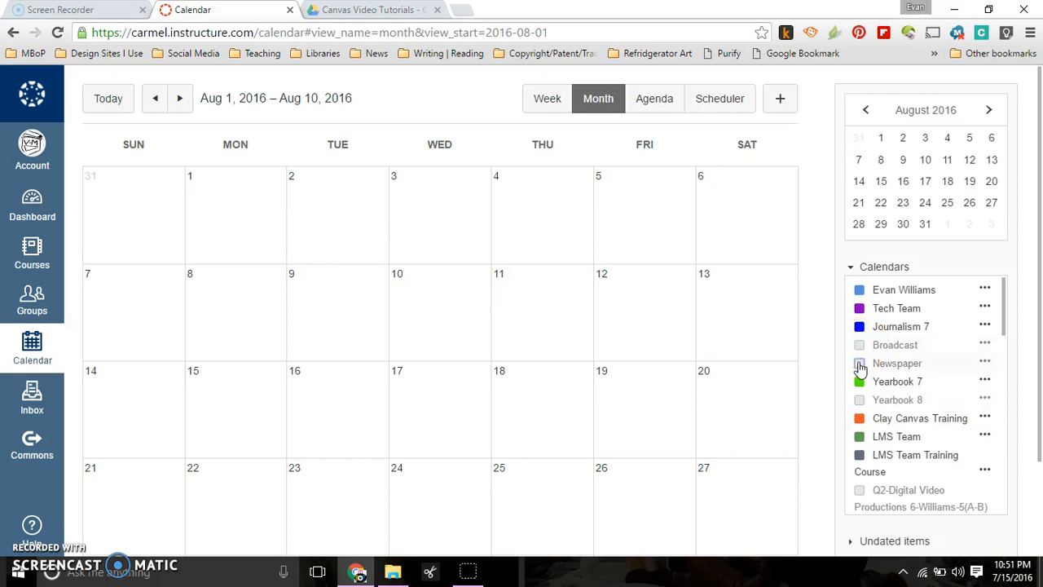
left_click(850, 271)
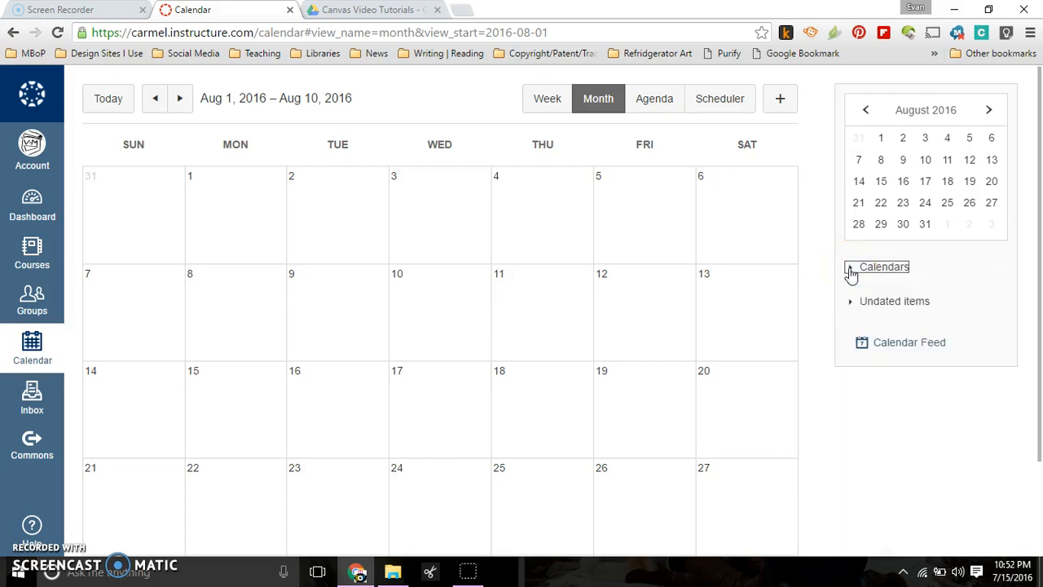
left_click(850, 272)
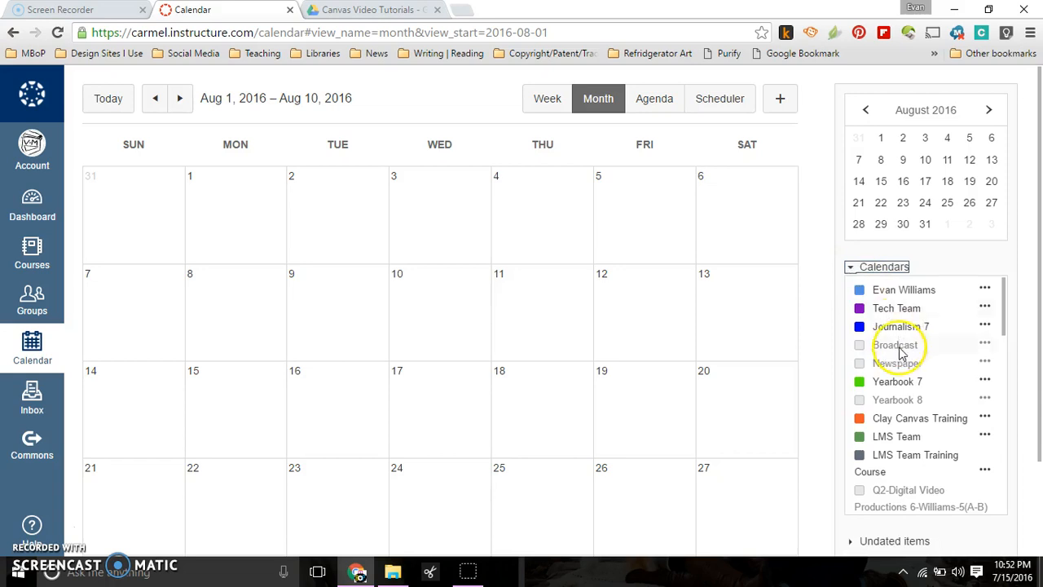
Browse the mini calendar back to July 2016, jump to July 20, and return the month view to August 2016
left_click(991, 112)
double_click(866, 117)
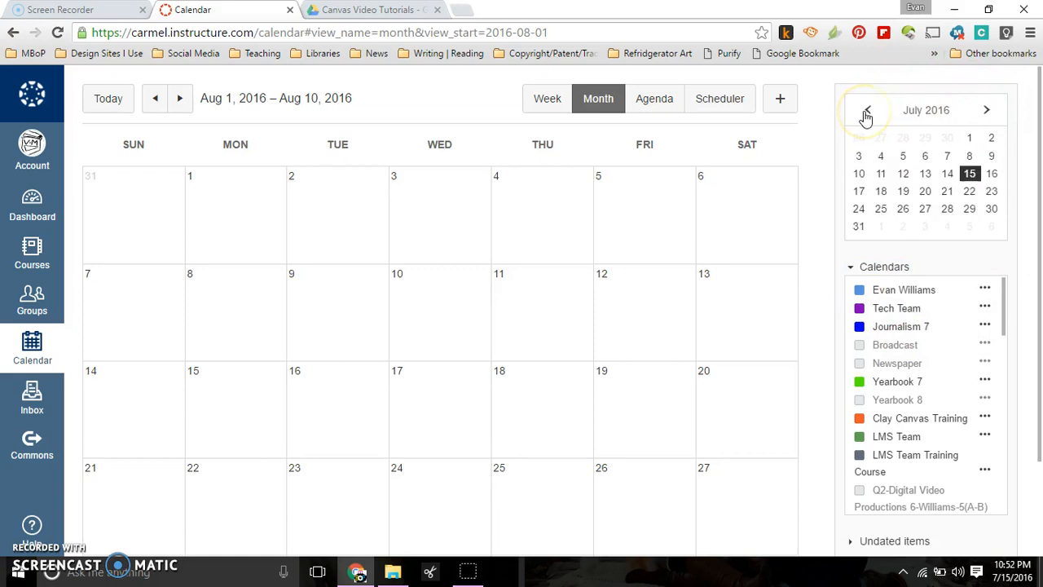
left_click(925, 191)
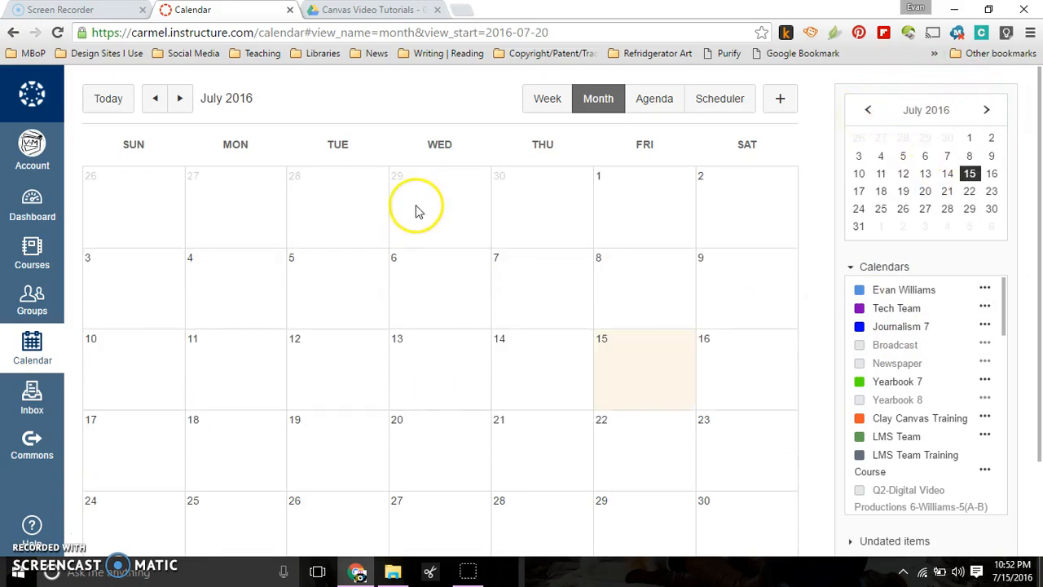
left_click(179, 98)
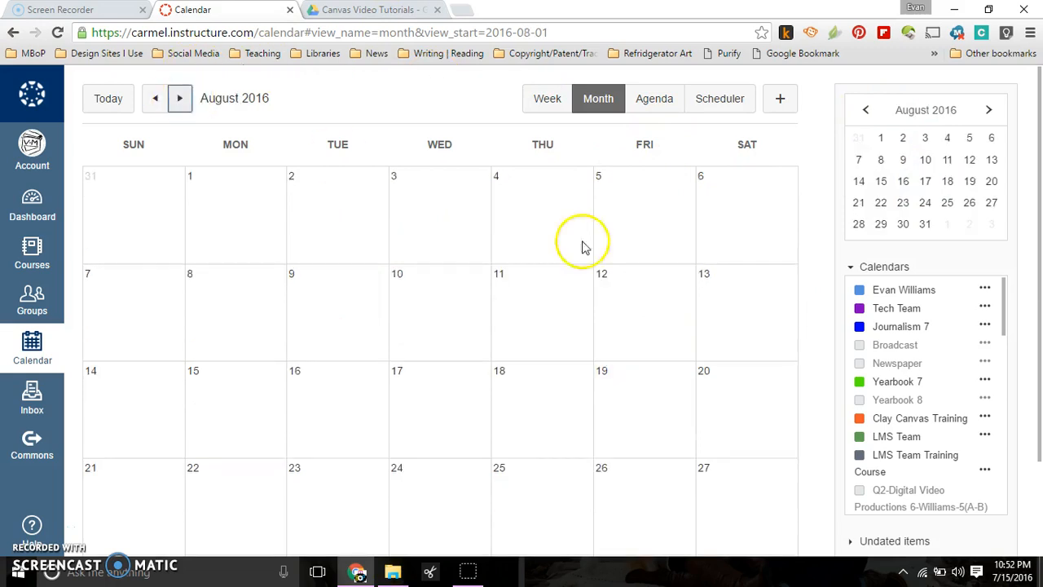
Show the Broadcast, Newspaper and Yearbook 8 calendars again
left_click(860, 345)
left_click(860, 363)
left_click(862, 402)
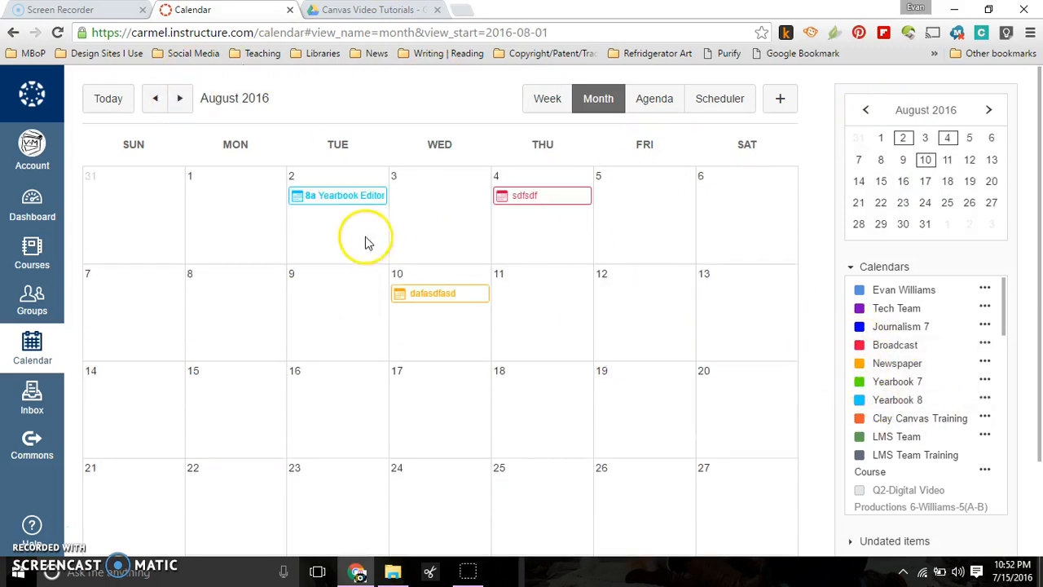
Delete the three events on August 2, August 4 and August 10, 2016 from the calendar
left_click(345, 193)
left_click(404, 381)
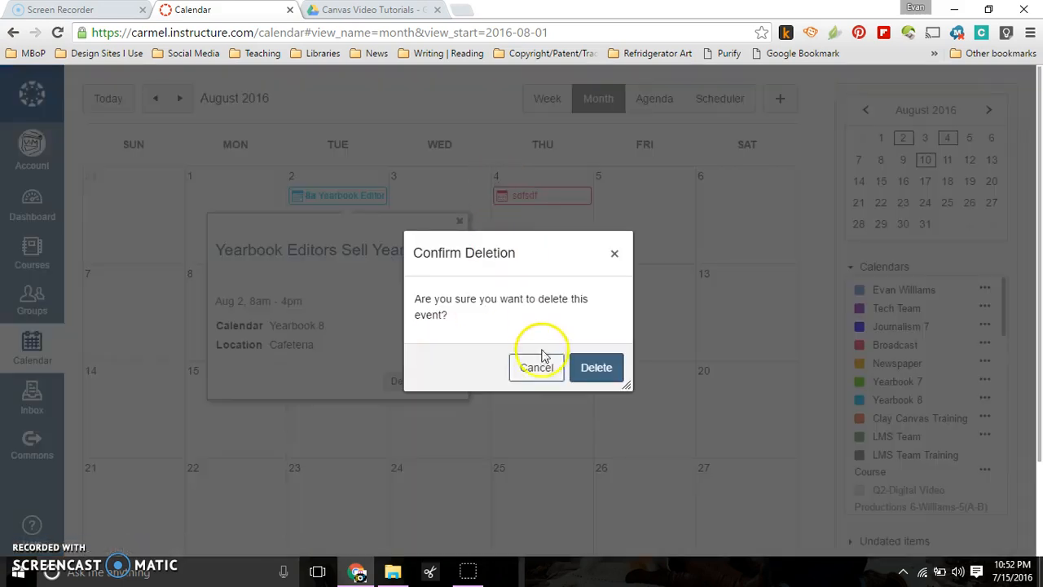
left_click(594, 364)
left_click(550, 202)
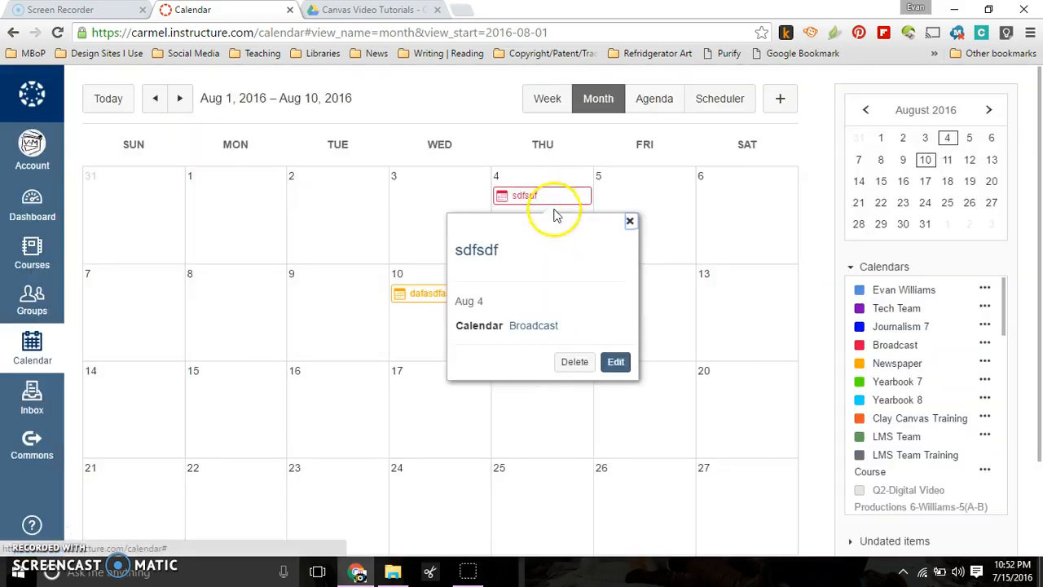
left_click(578, 367)
left_click(582, 366)
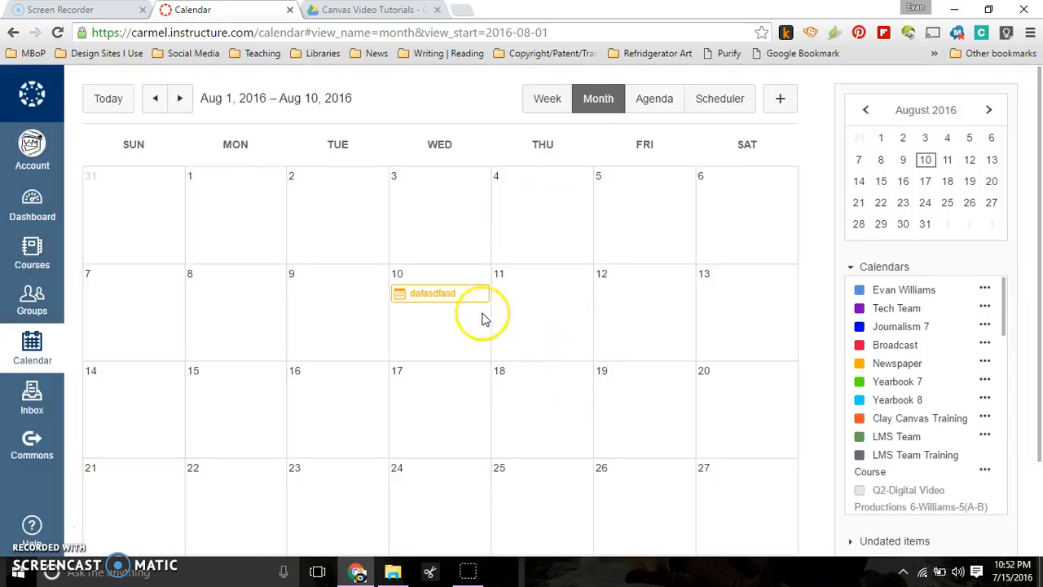
left_click(447, 298)
left_click(475, 257)
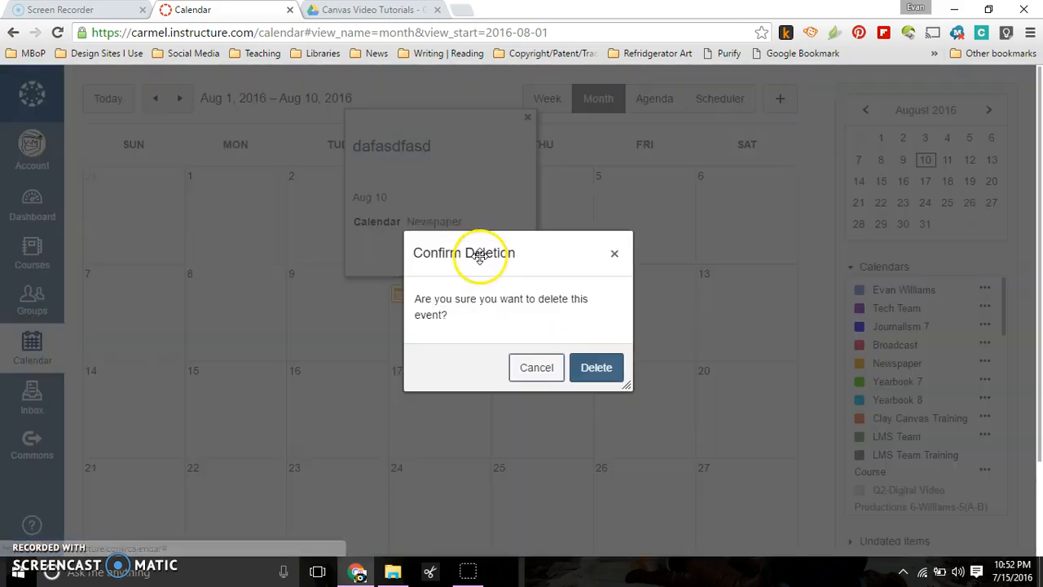
left_click(595, 368)
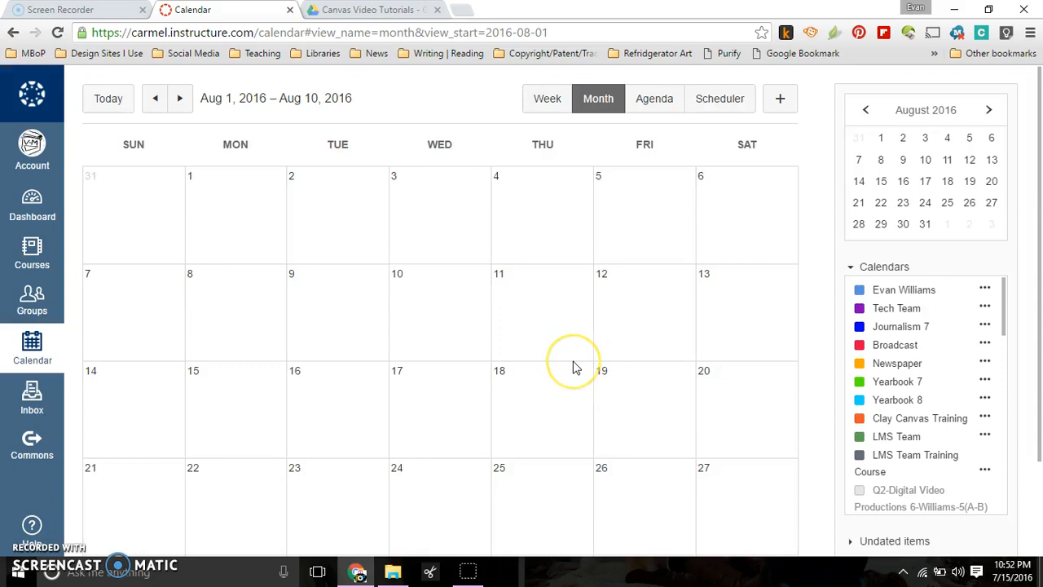
Create an assignment titled "Write Paper" due August 9, 2016 in the Journalism 7 calendar, in the Assignments group
left_click(320, 307)
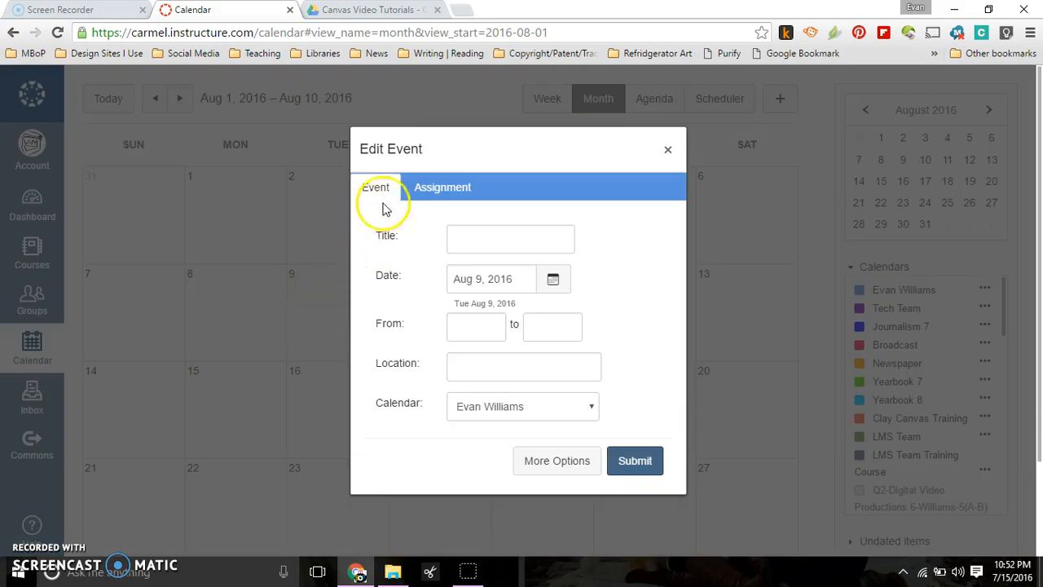
left_click(433, 188)
left_click(473, 239)
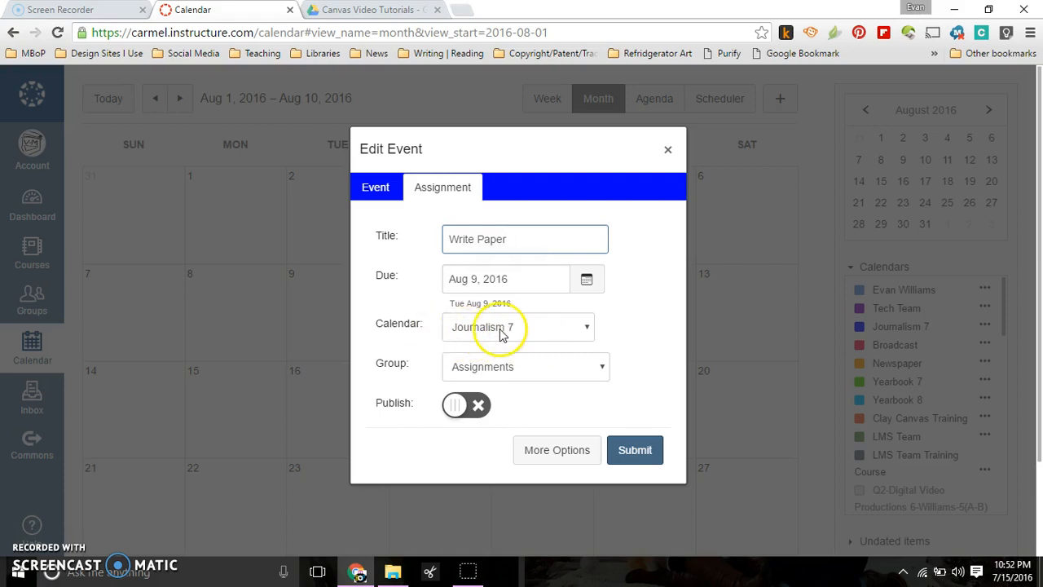
left_click(505, 369)
left_click(505, 372)
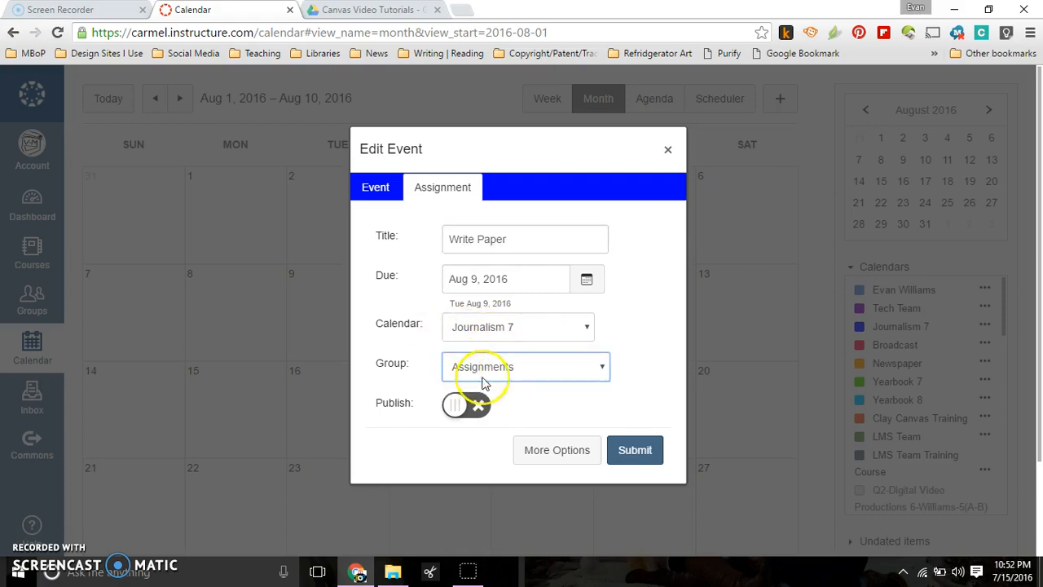
left_click(454, 412)
left_click(454, 412)
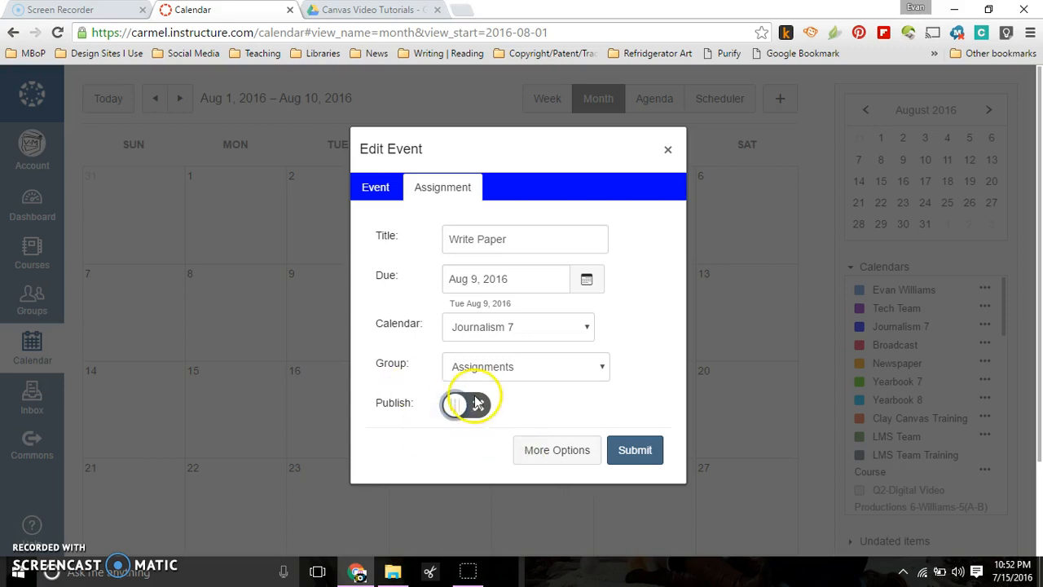
left_click(648, 449)
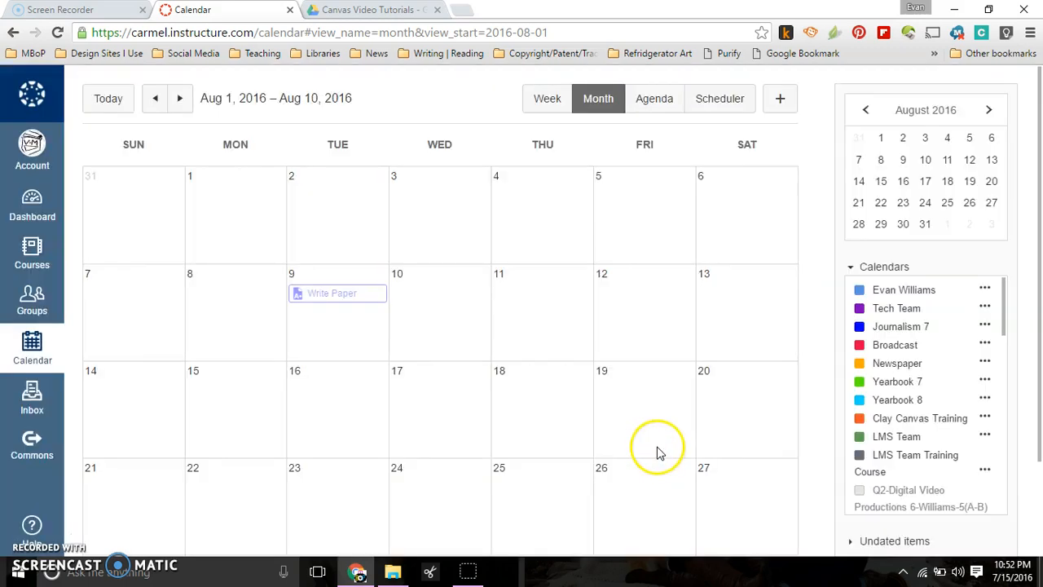
Open the "Write Paper" assignment for editing and go on to its full edit page with more options
left_click(323, 297)
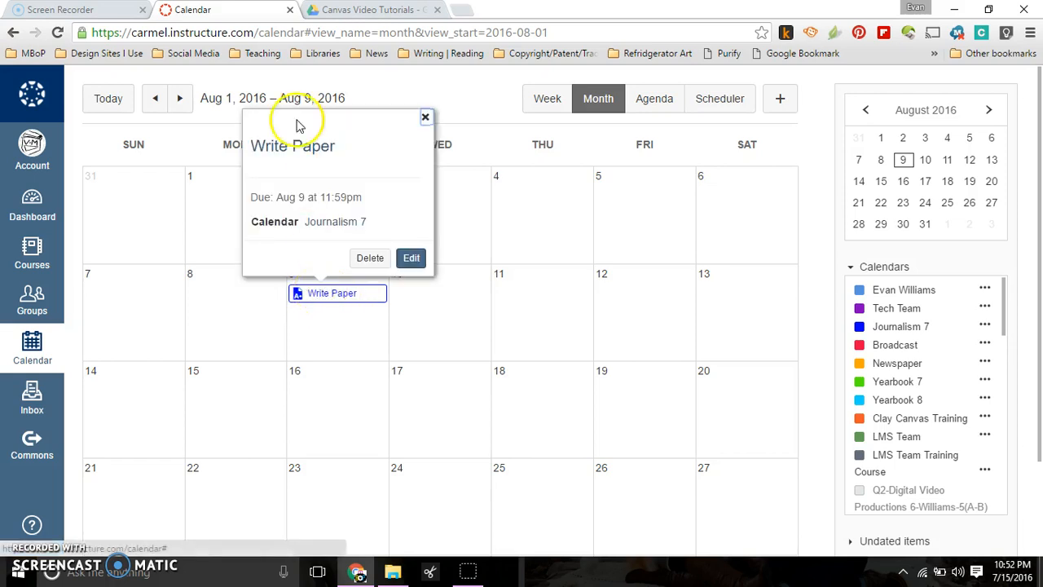
left_click(415, 258)
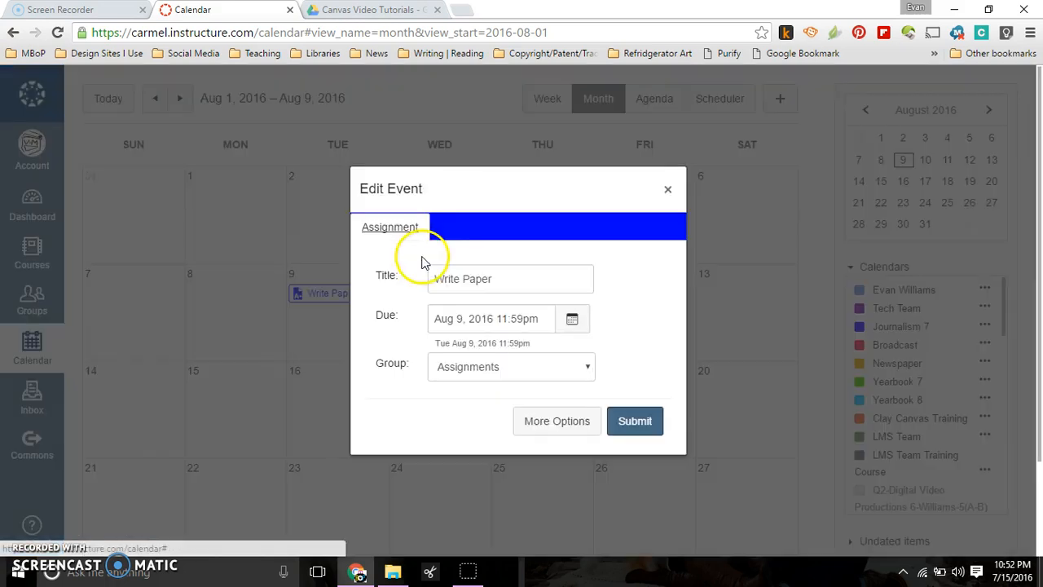
left_click_drag(522, 194, 517, 120)
left_click(553, 348)
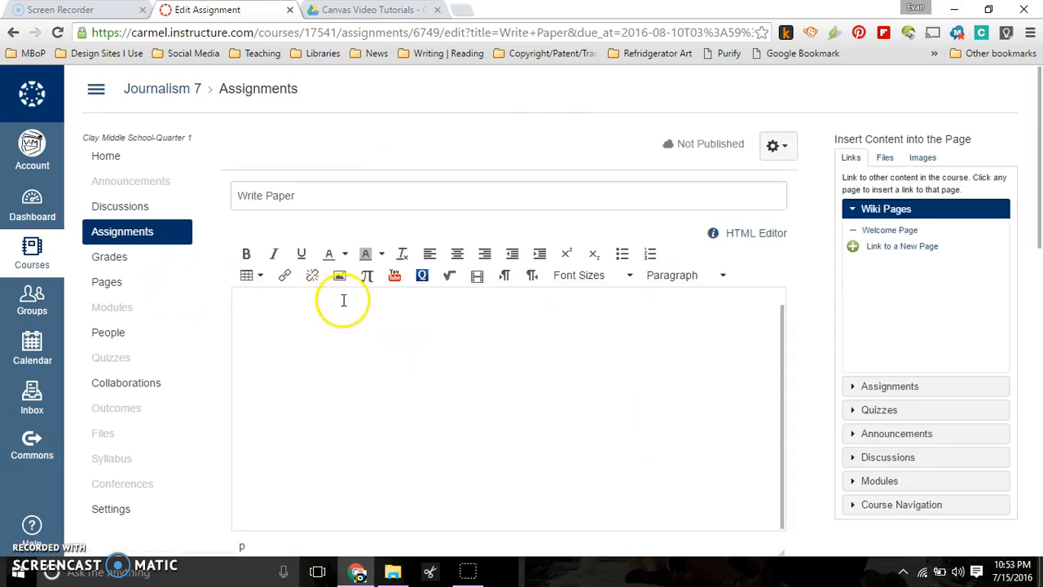
Return to the calendar, view the Calendar Feed link for external calendar apps, and close it
left_click(46, 349)
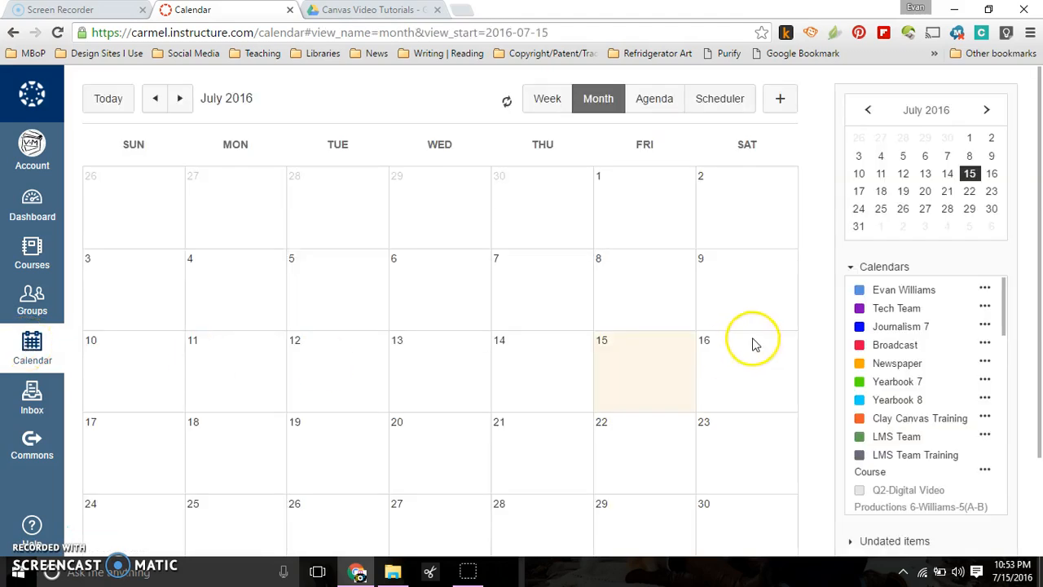
scroll(943, 344, "down", 1)
left_click_drag(1040, 210, 1025, 303)
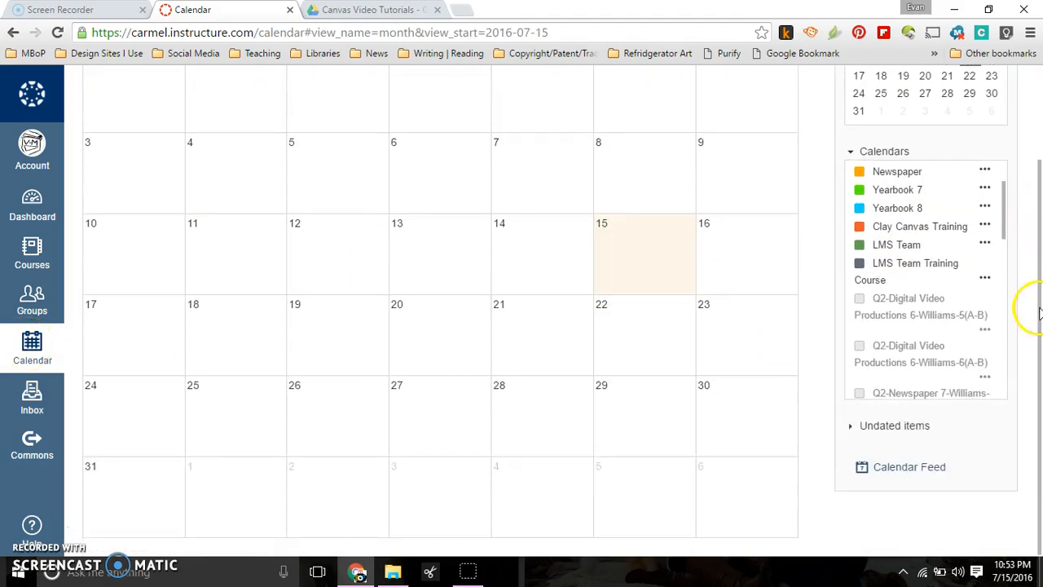
left_click(929, 468)
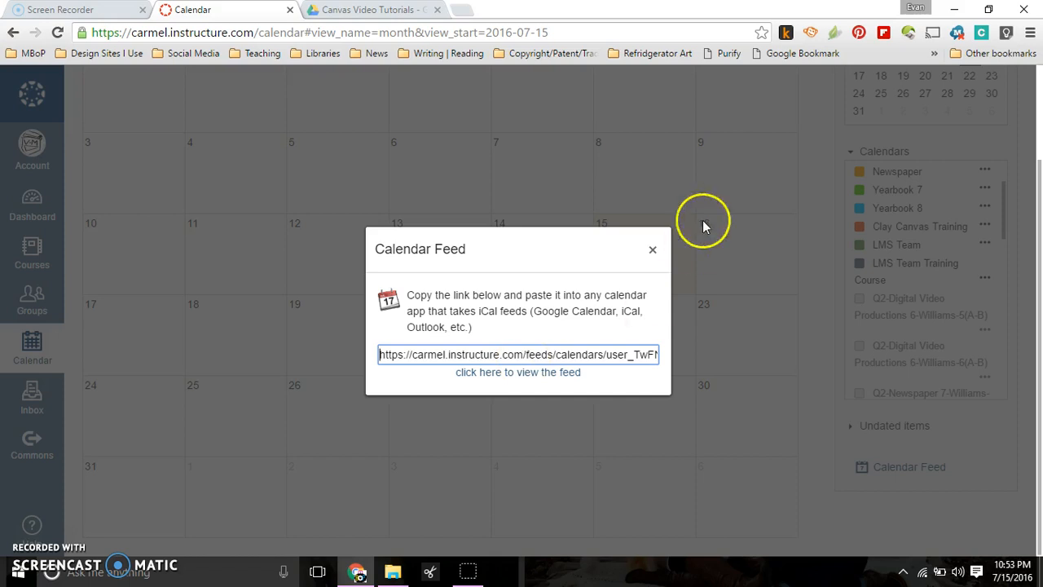
left_click(652, 249)
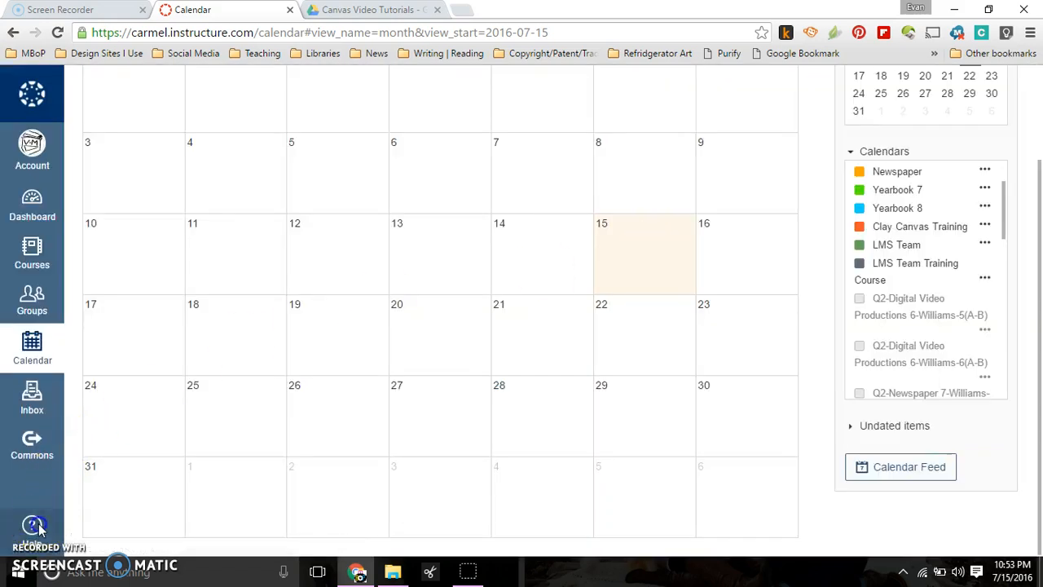